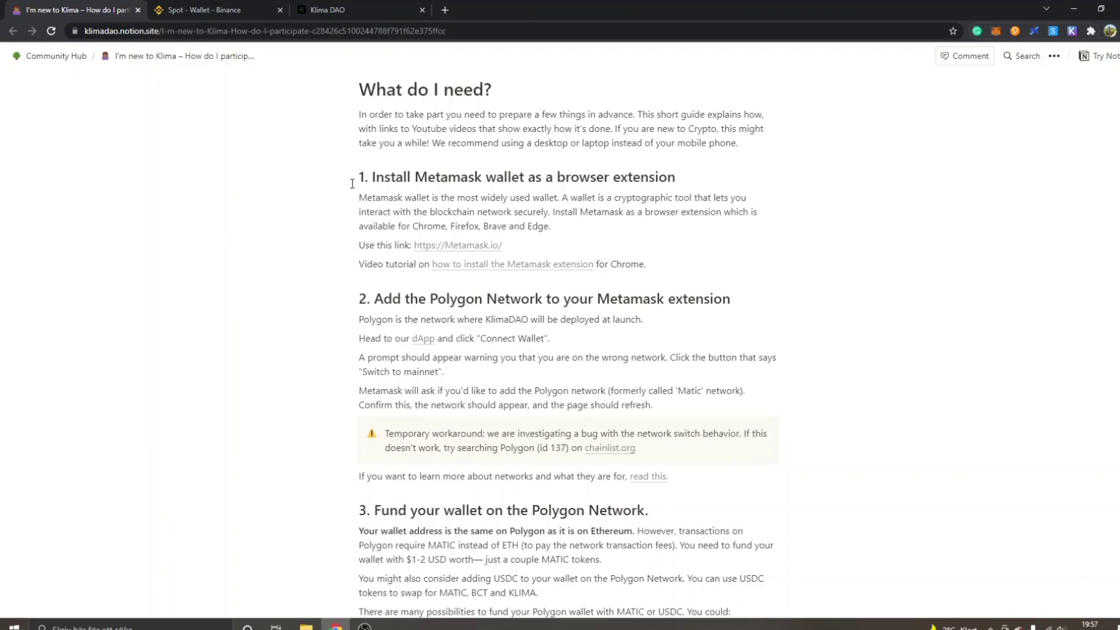
Step: Highlight the Metamask installation heading in the Notion guide, then clear the selection
left_click_drag(353, 183, 680, 184)
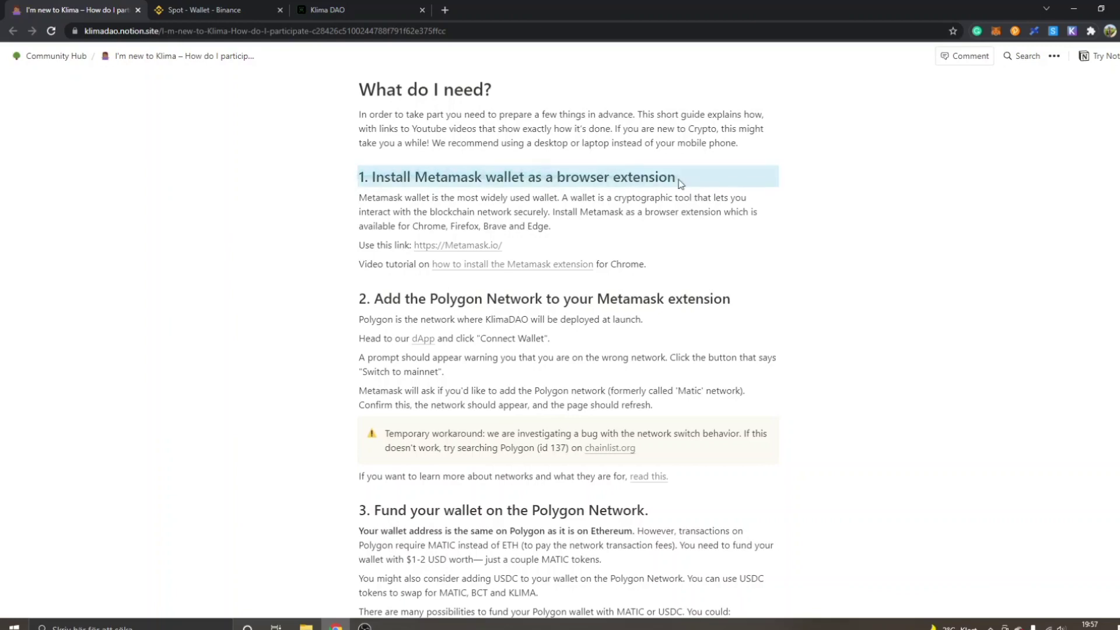
left_click(691, 197)
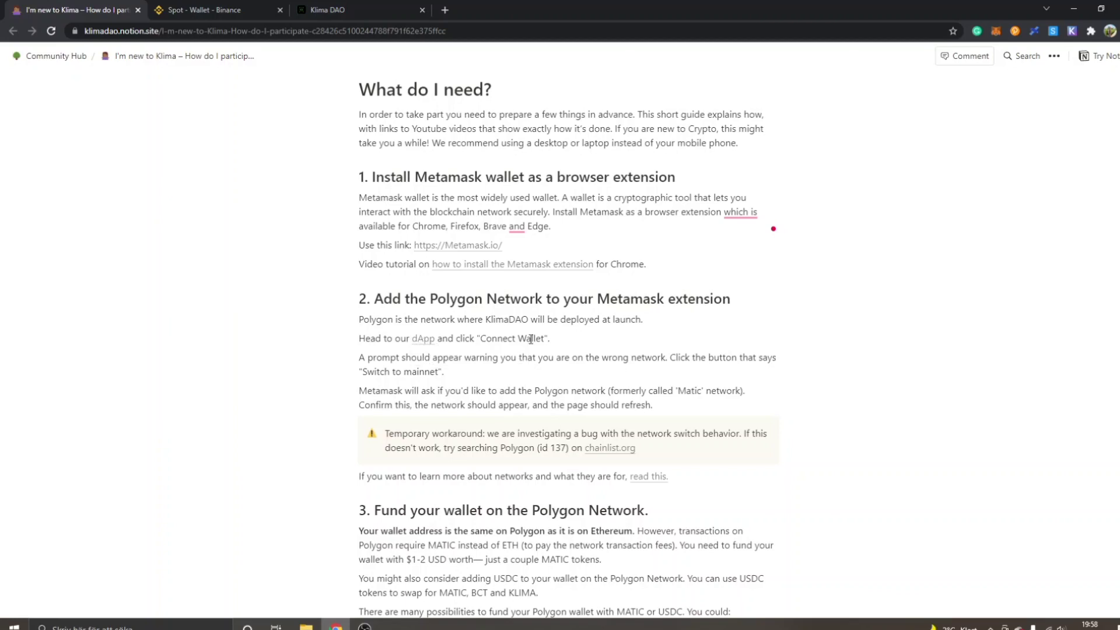
Step: Open the Klima dApp from the guide and connect MetaMask Account 1 to it
left_click(423, 338)
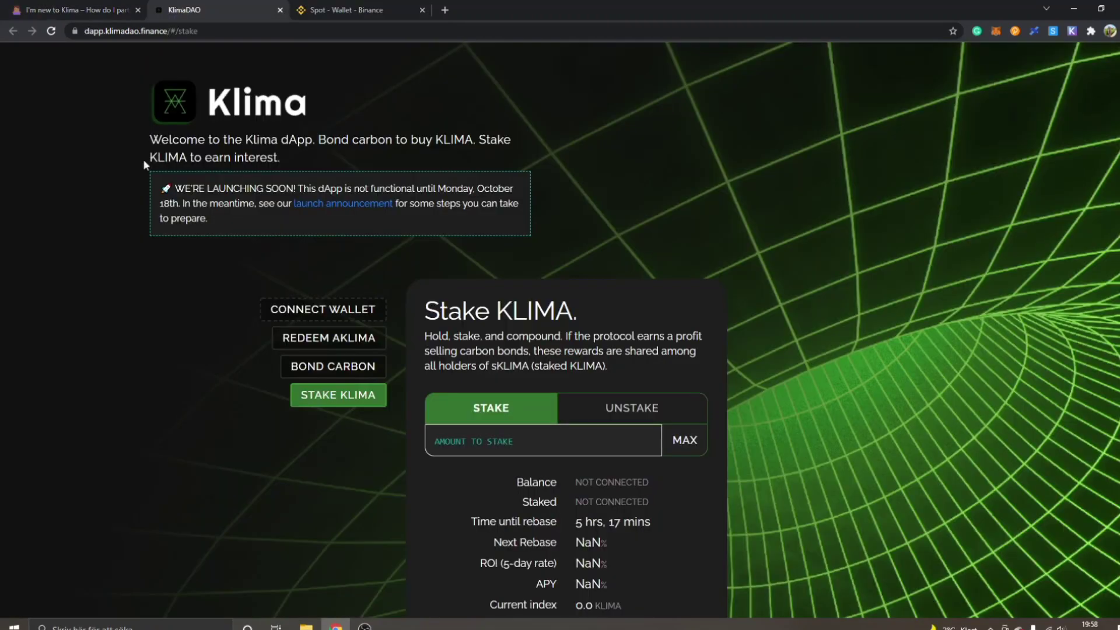
left_click(317, 310)
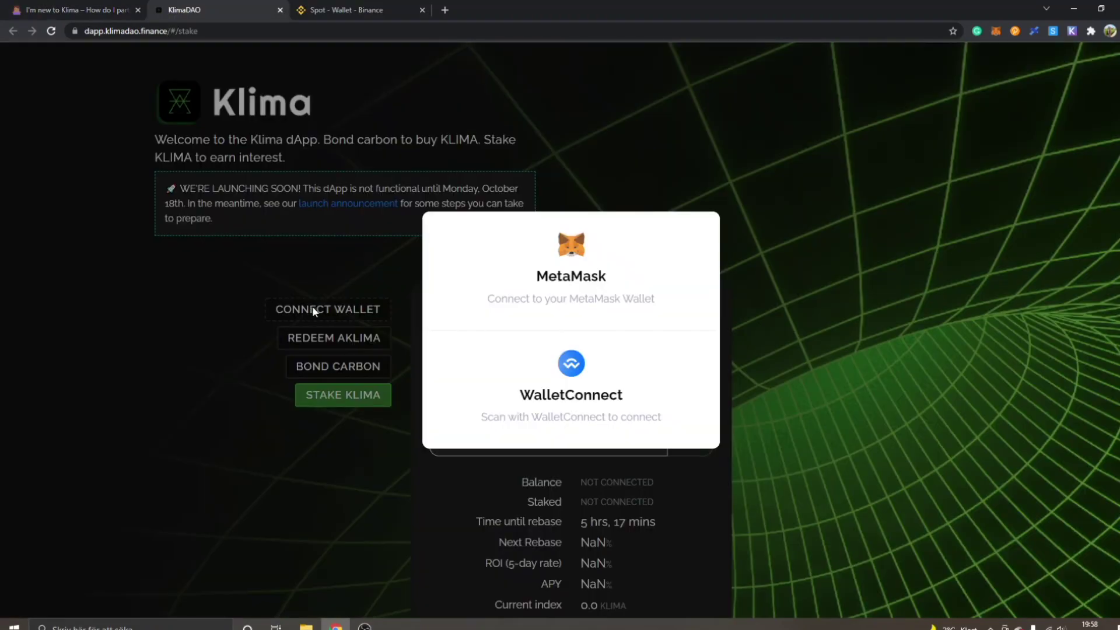
left_click(570, 277)
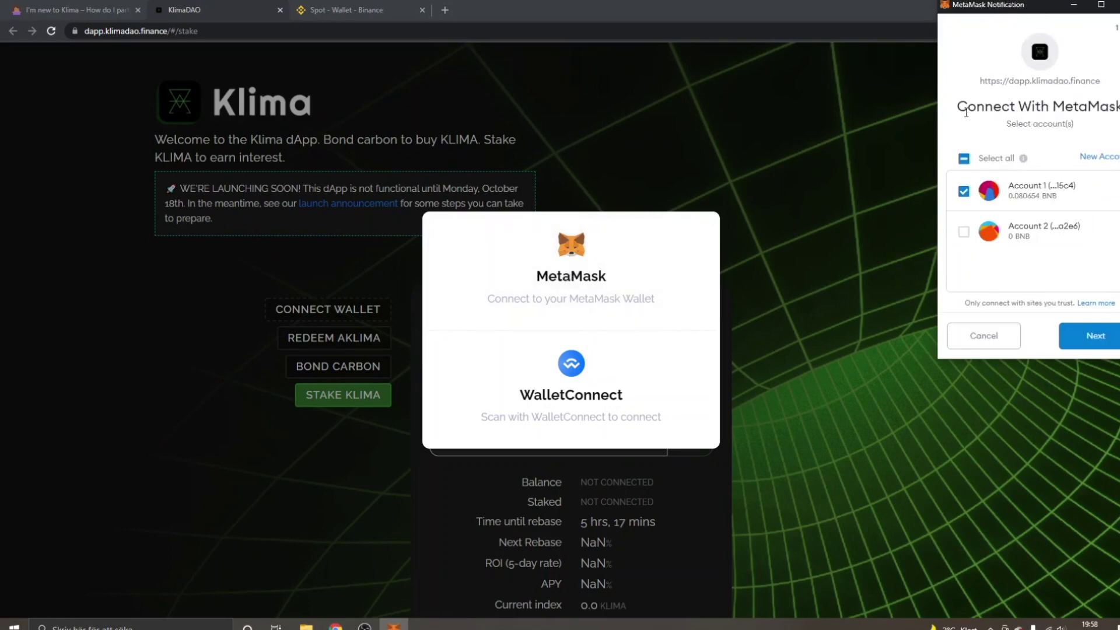
left_click(1089, 345)
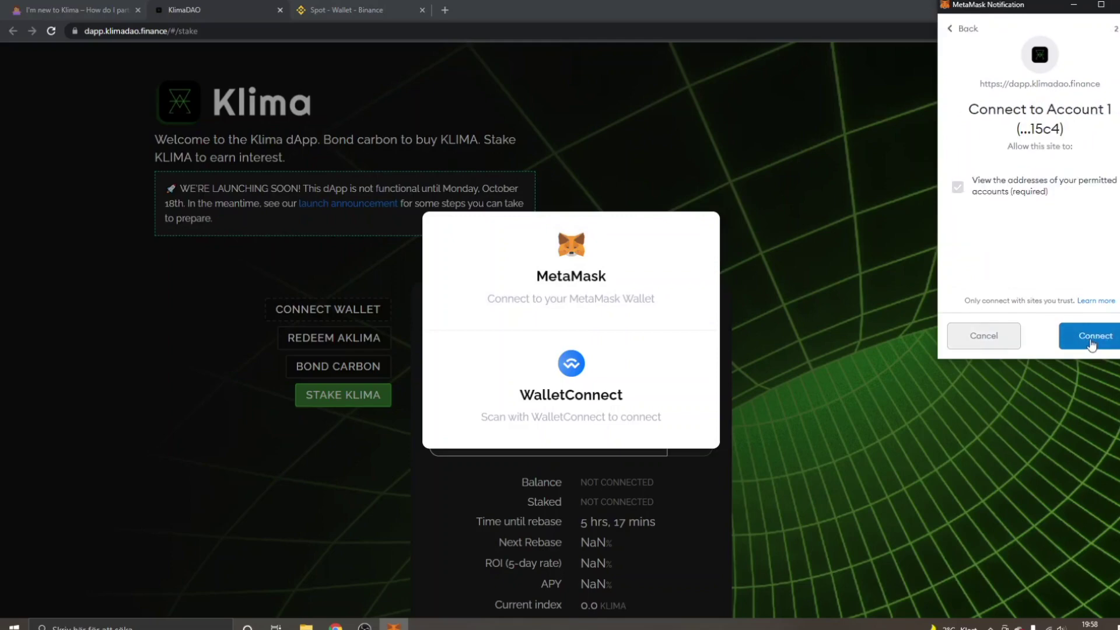
left_click(1091, 345)
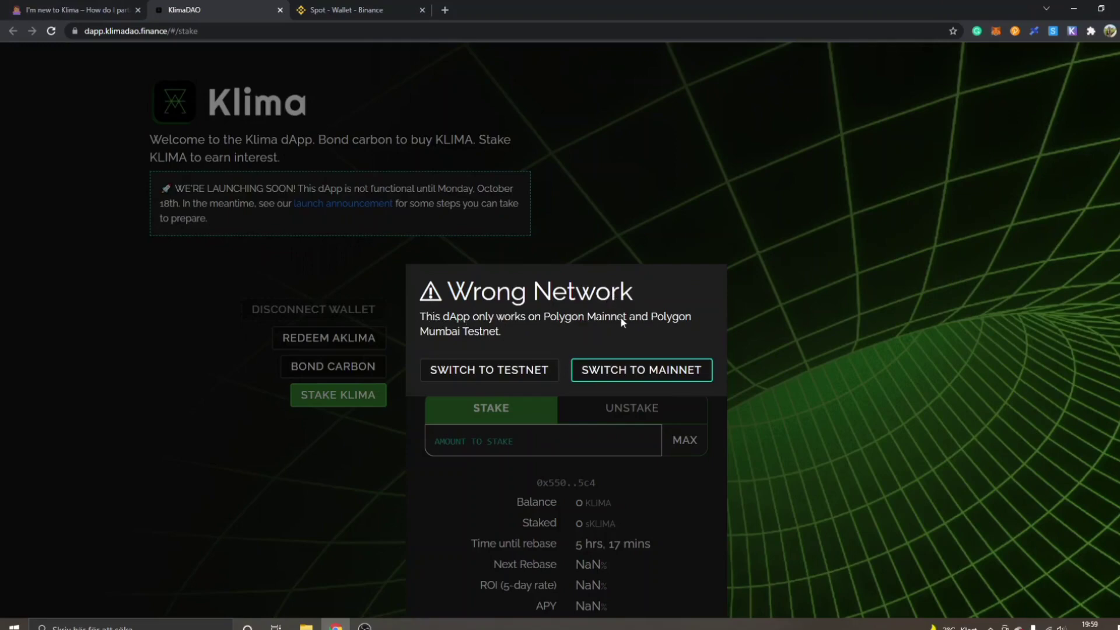
Step: Approve switching the wallet to Polygon mainnet, then return to the Klima guide
left_click(634, 377)
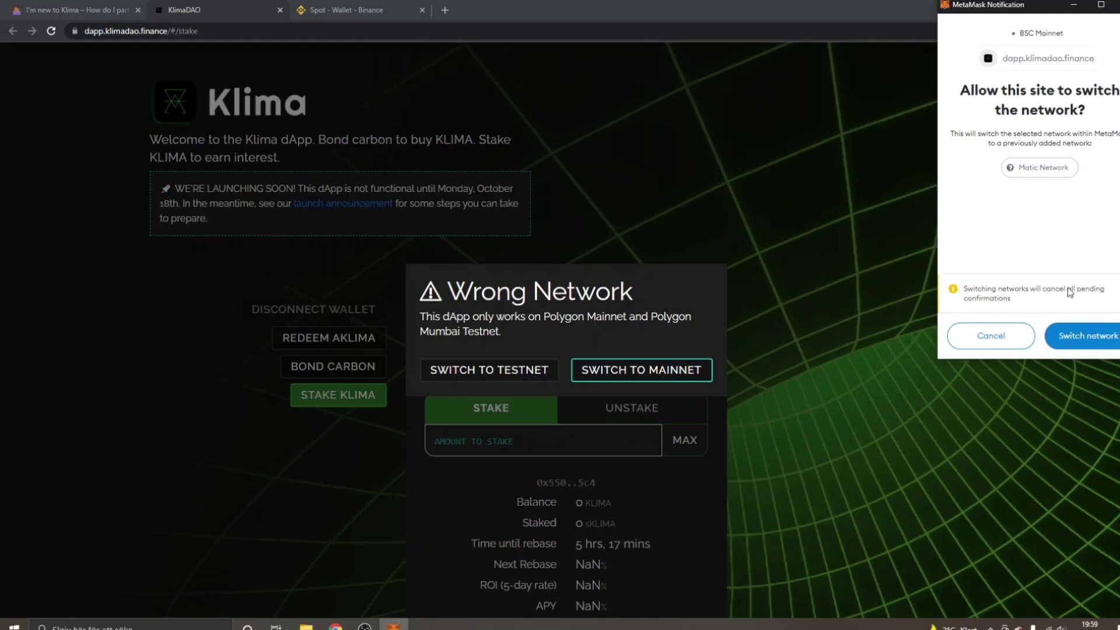
left_click(1103, 341)
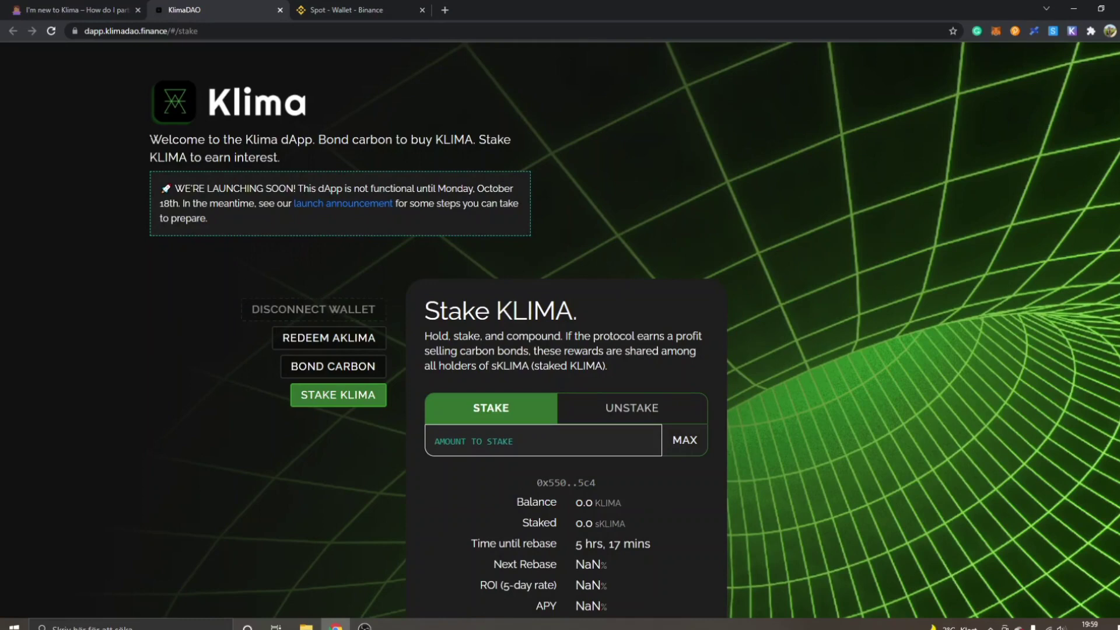
key("ctrl+shift+Tab")
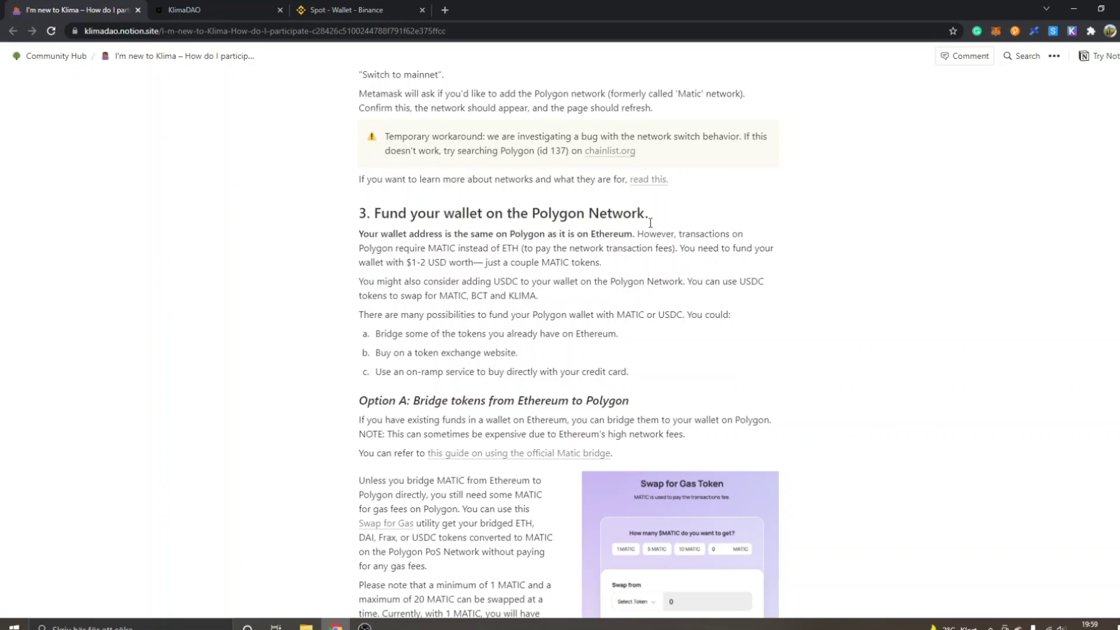
Step: Switch to the Binance Fiat and Spot wallet tab
left_click(344, 10)
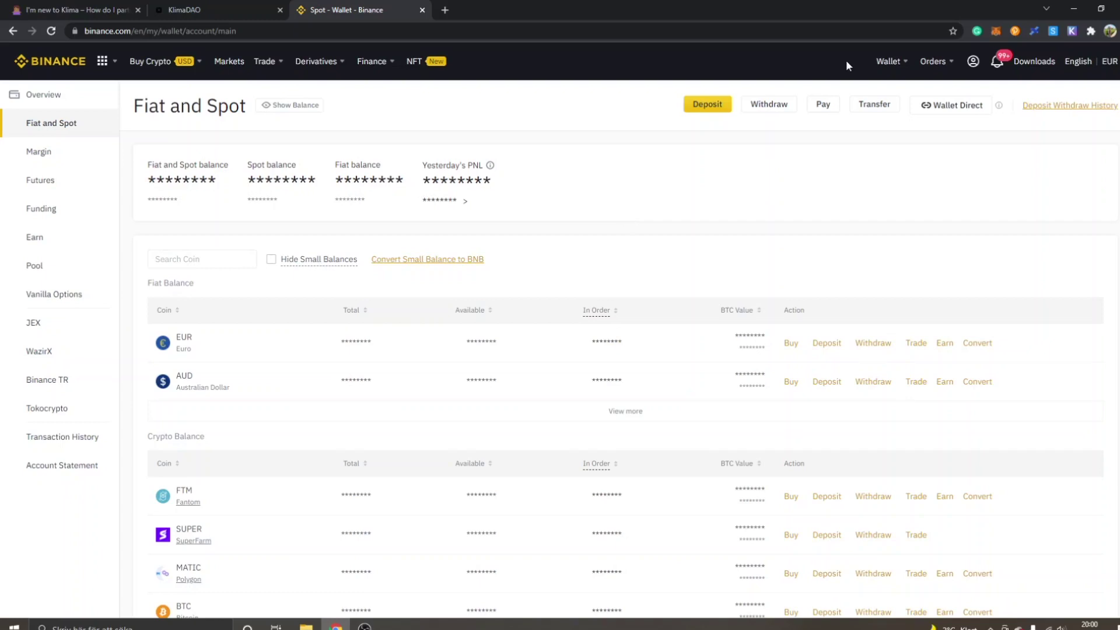
Step: Search the wallet balances for 'matic' so only the MATIC row remains
mouse_move(888, 61)
left_click(187, 256)
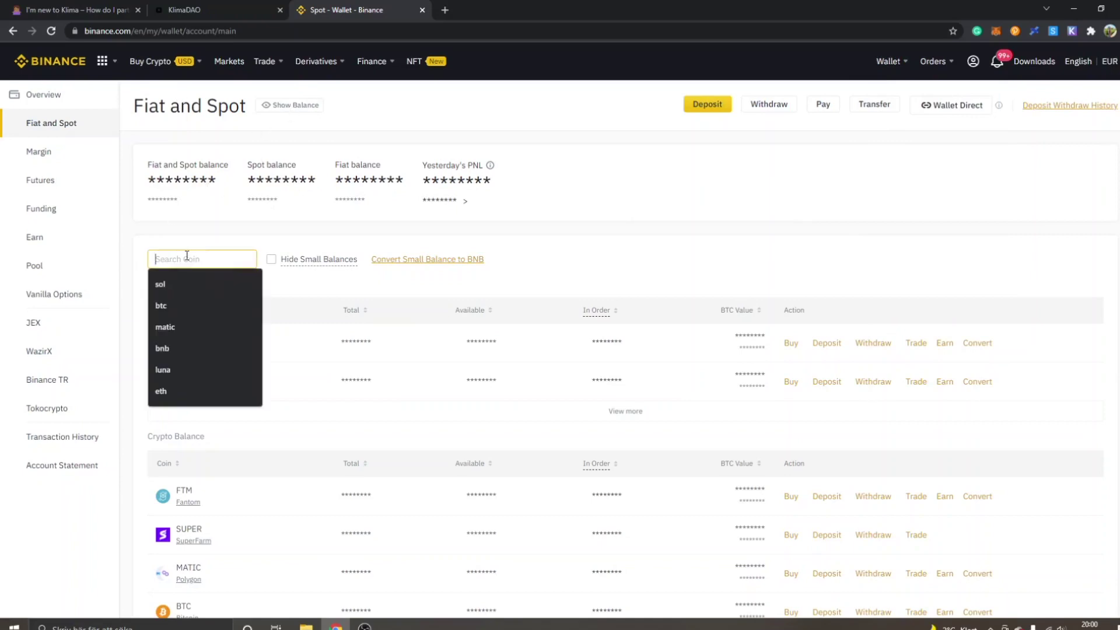
type("matic")
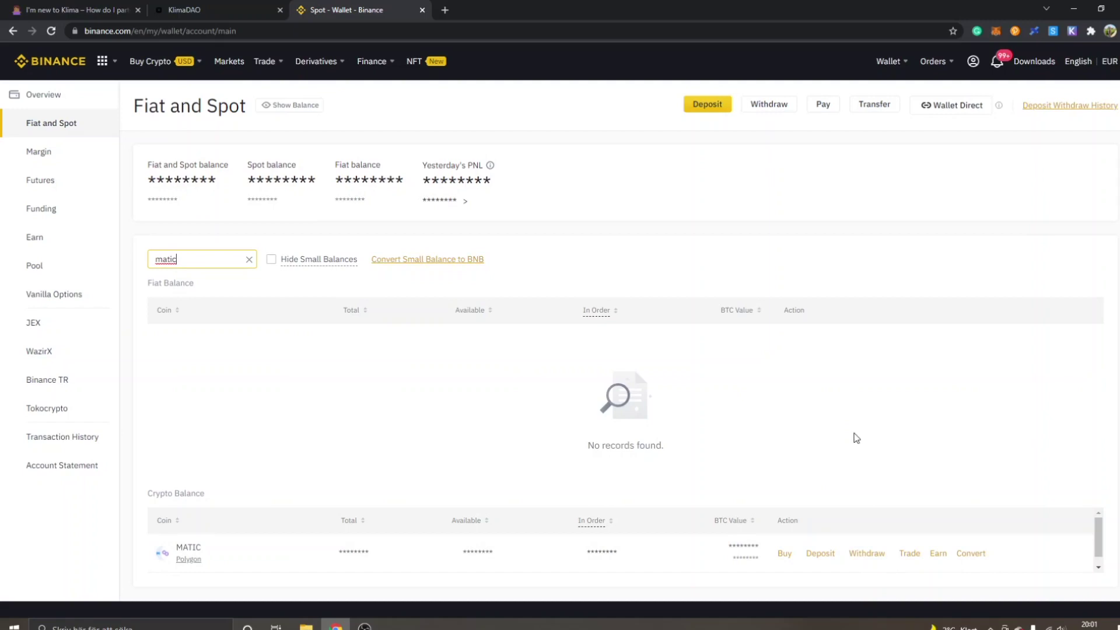
Step: Start a MATIC withdrawal addressed to the copied MetaMask account address
left_click(862, 555)
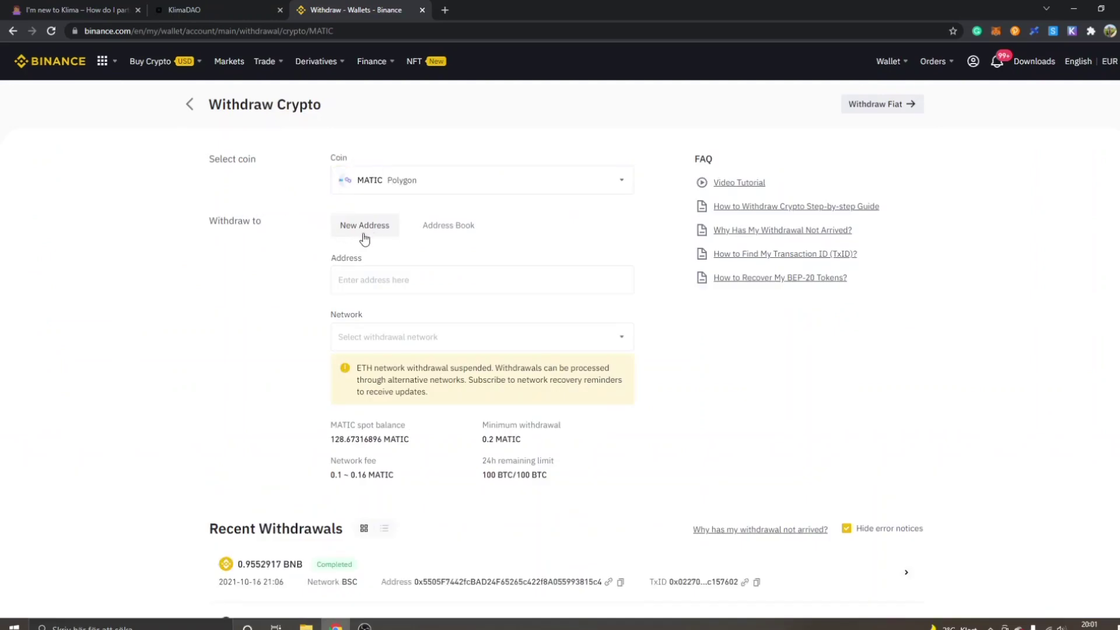
left_click(996, 33)
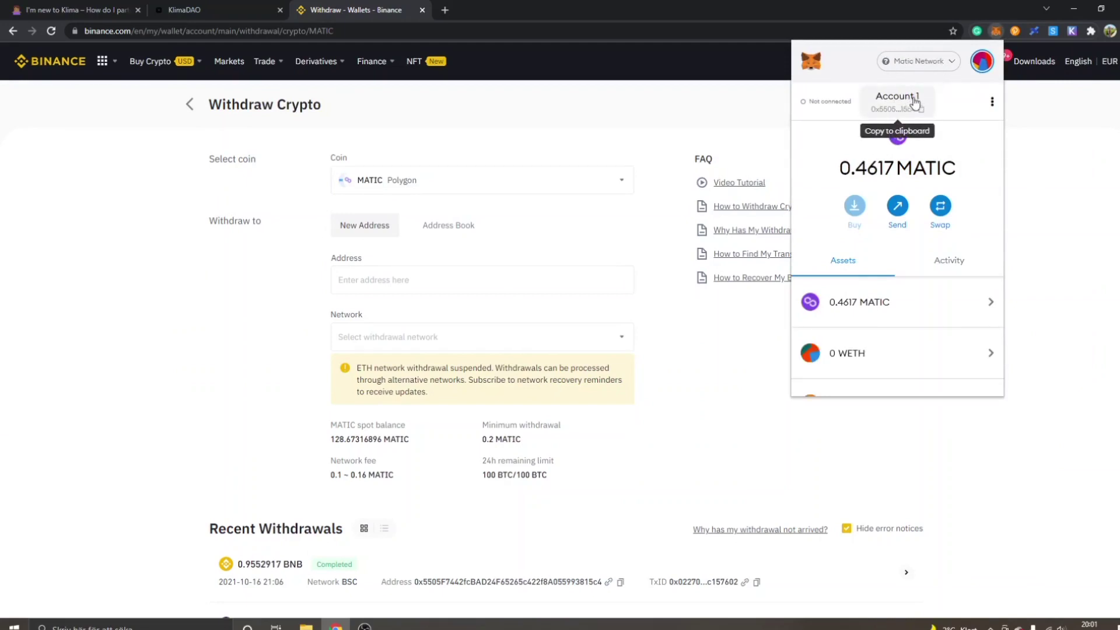
left_click(902, 108)
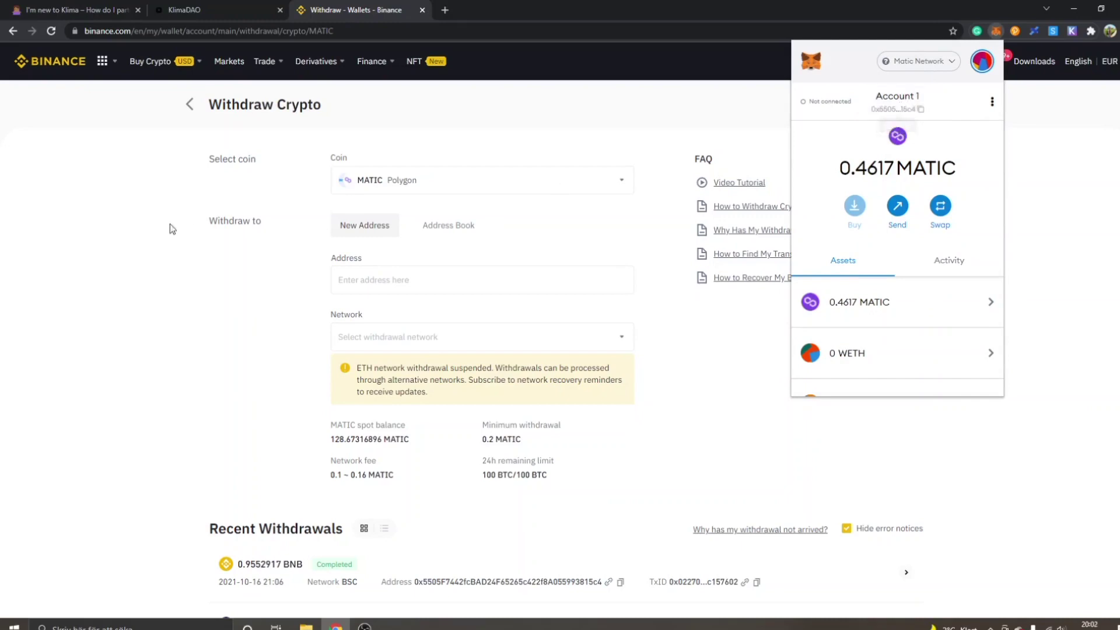
left_click(375, 286)
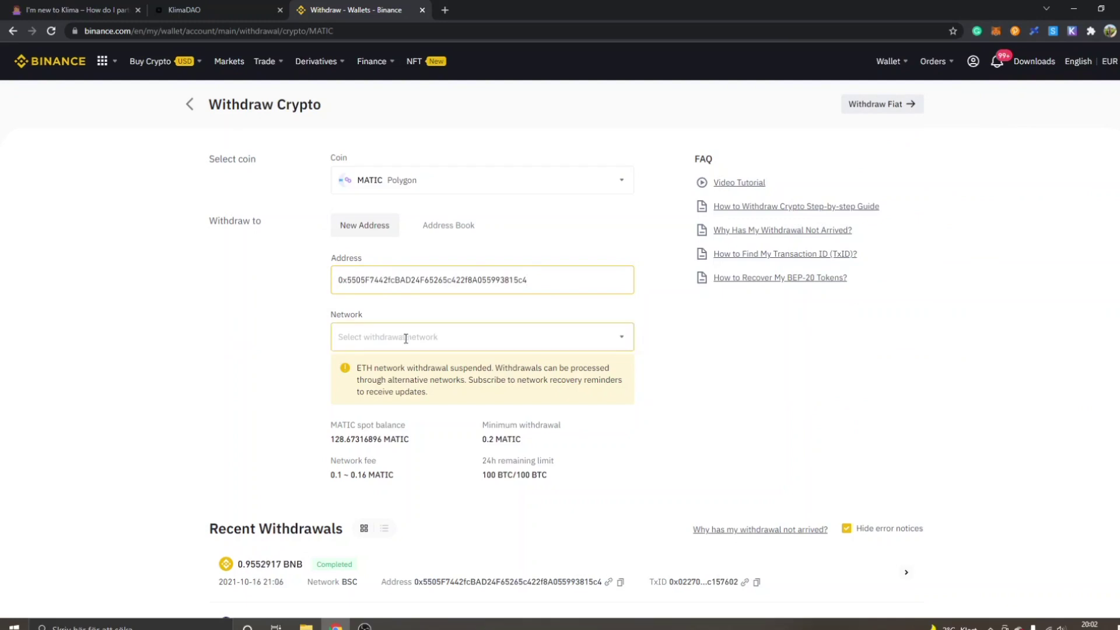
Step: Choose the MATIC Polygon network and withdraw the maximum 128.57316896 MATIC
left_click(430, 335)
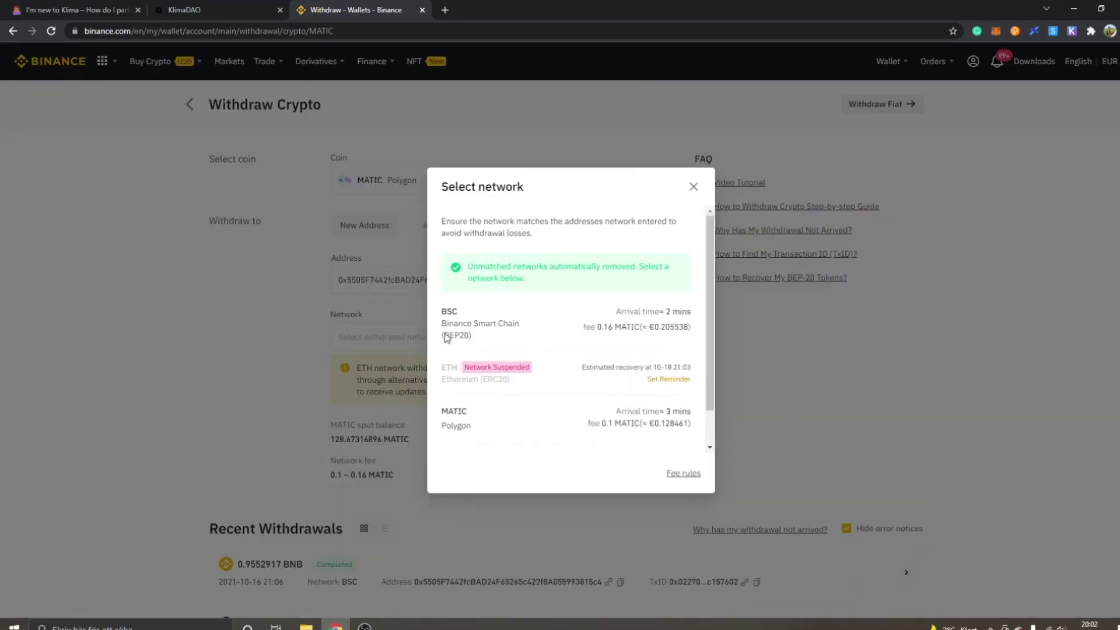
left_click(474, 427)
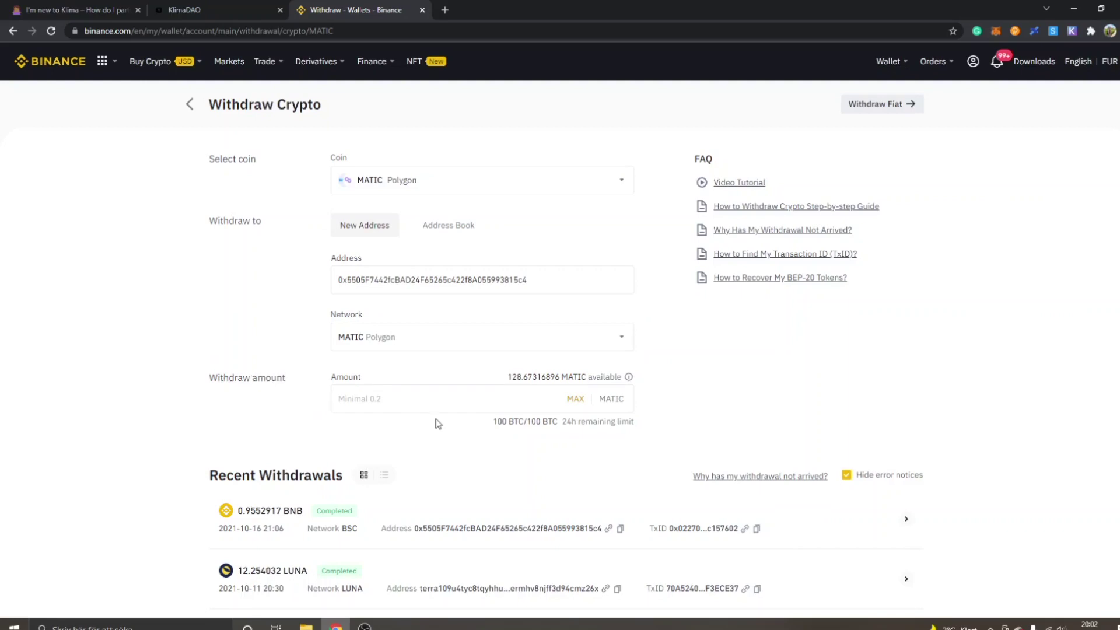
left_click(575, 399)
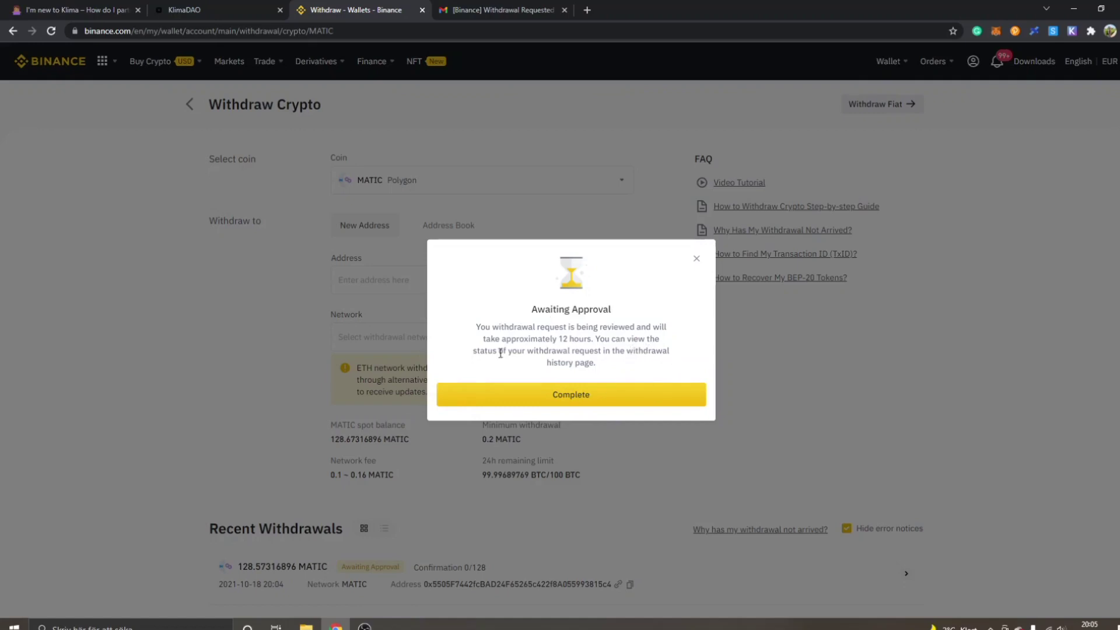
Step: Dismiss the approval notice, check MetaMask's MATIC balance, and return to the Klima guide
left_click(584, 399)
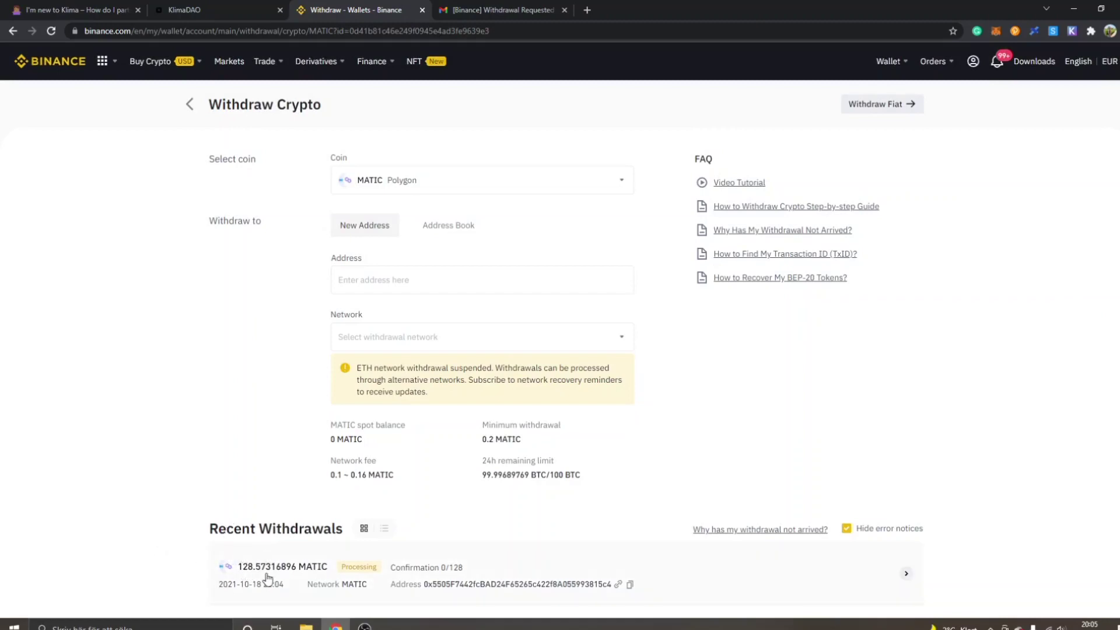
left_click(995, 32)
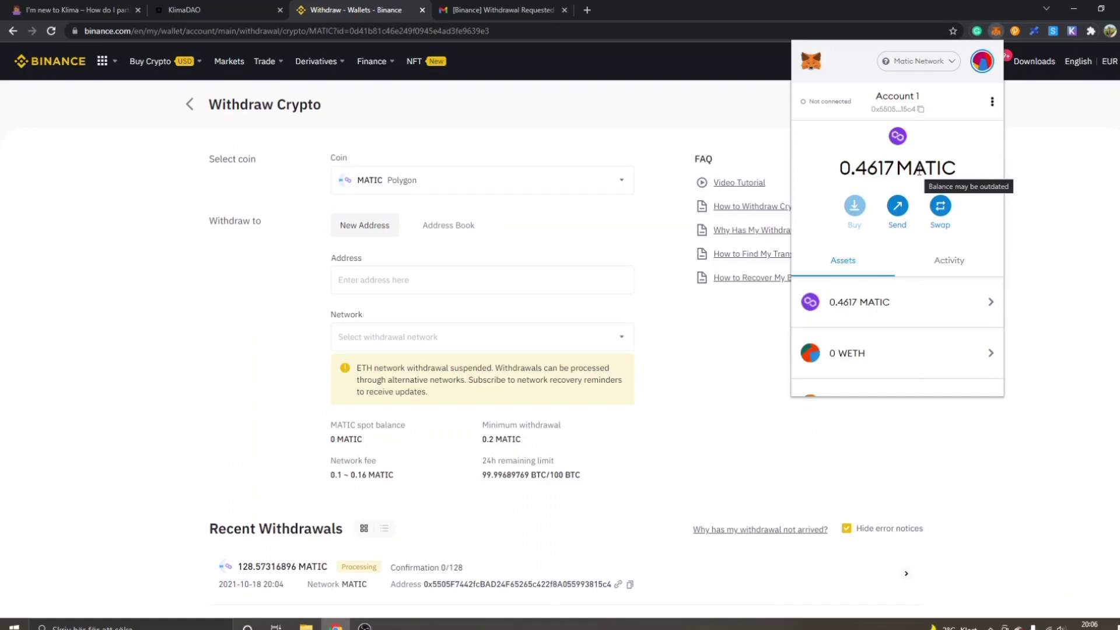
left_click(72, 10)
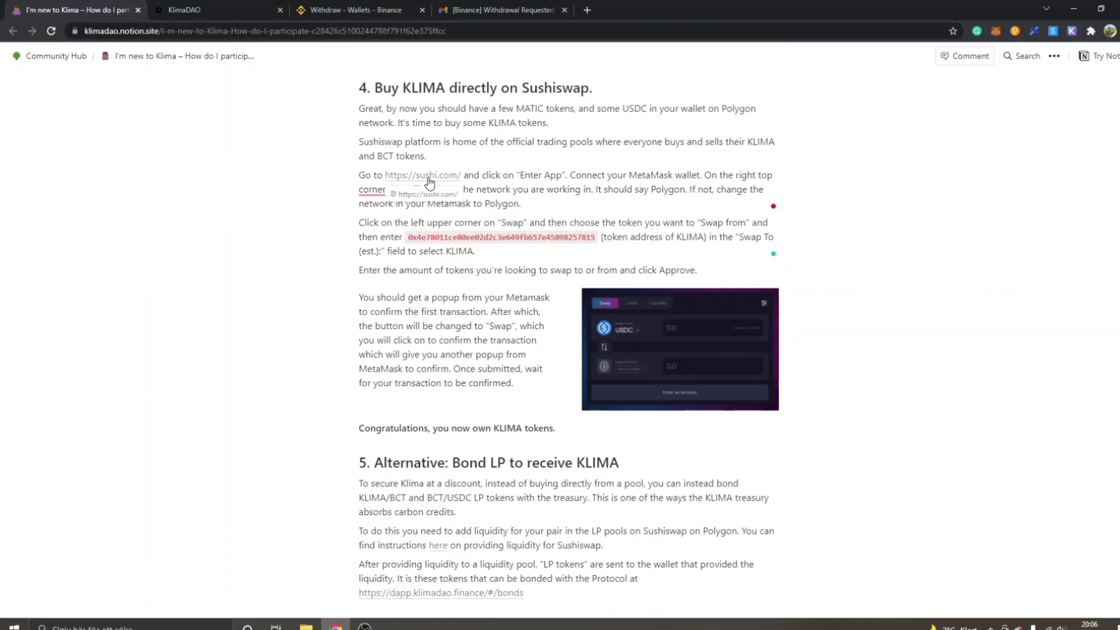
Step: Open sushi.com in a new tab, enter the app, confirm Polygon (Matic), then return to the guide
right_click(429, 182)
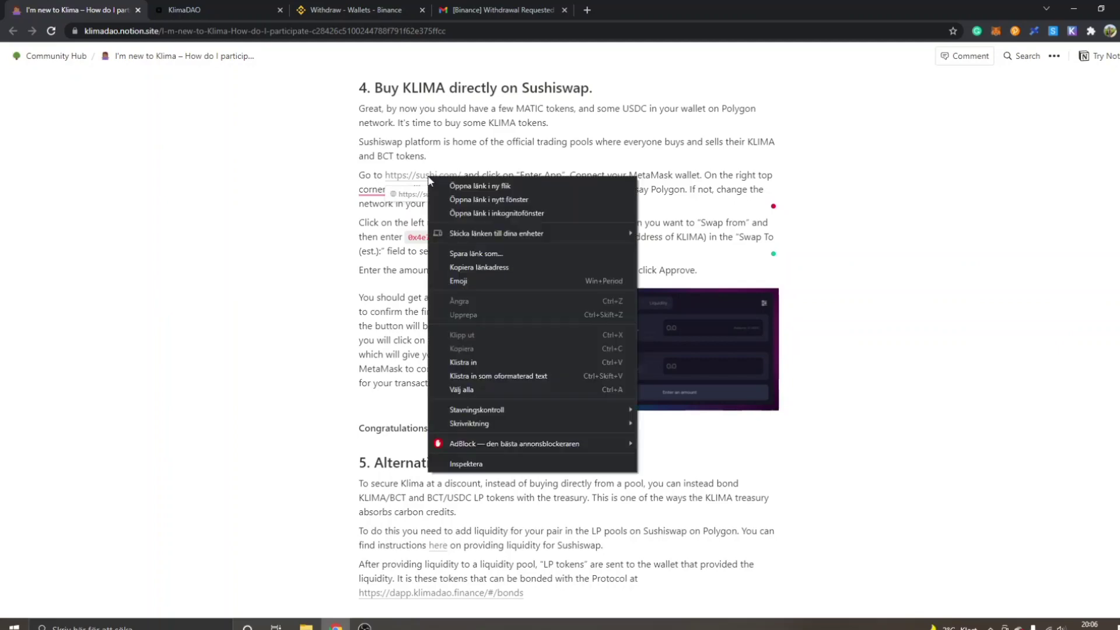
left_click(449, 186)
left_click(222, 6)
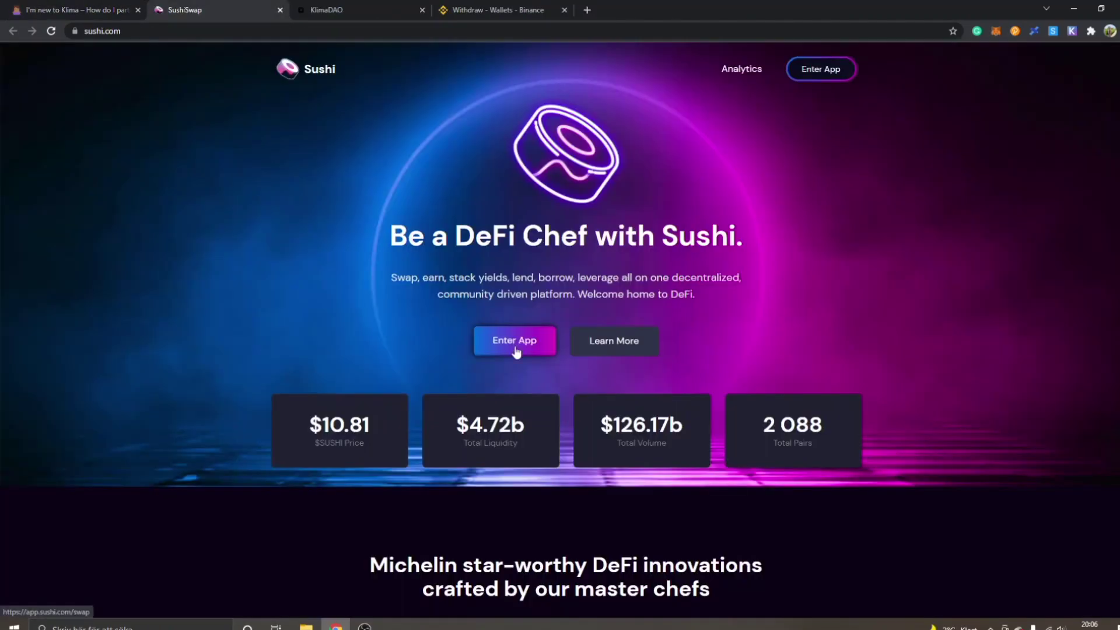
left_click(509, 342)
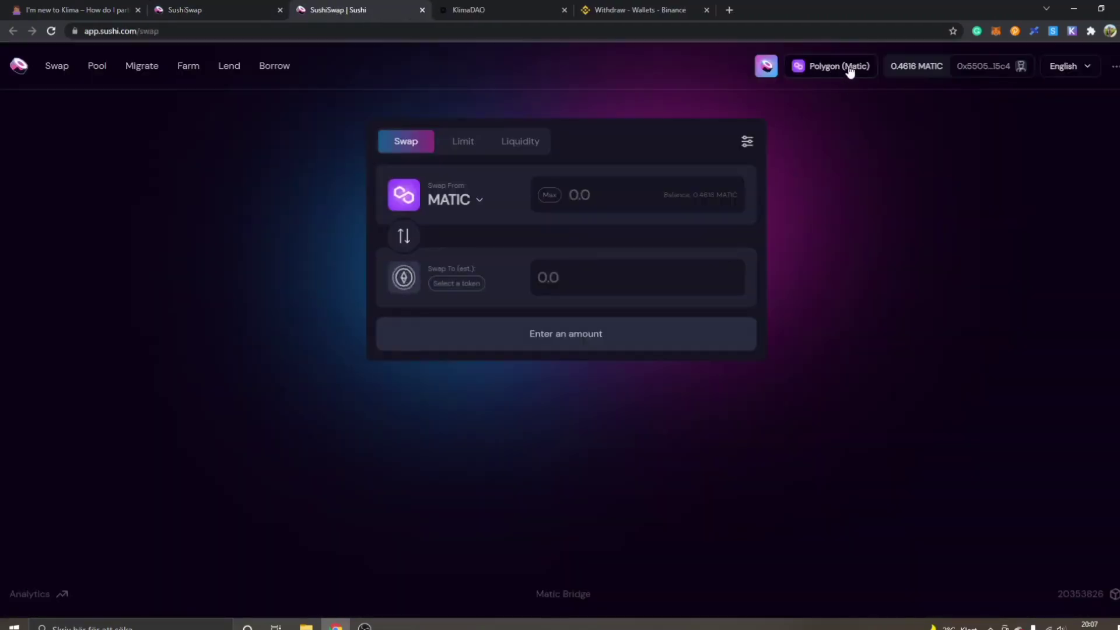
left_click(822, 68)
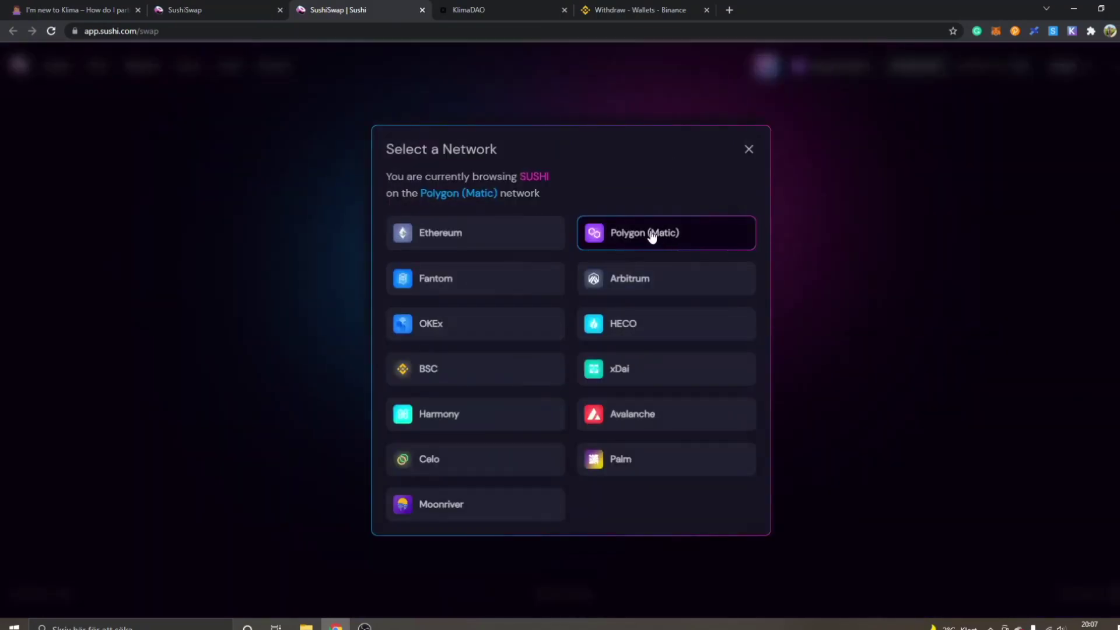
left_click(749, 151)
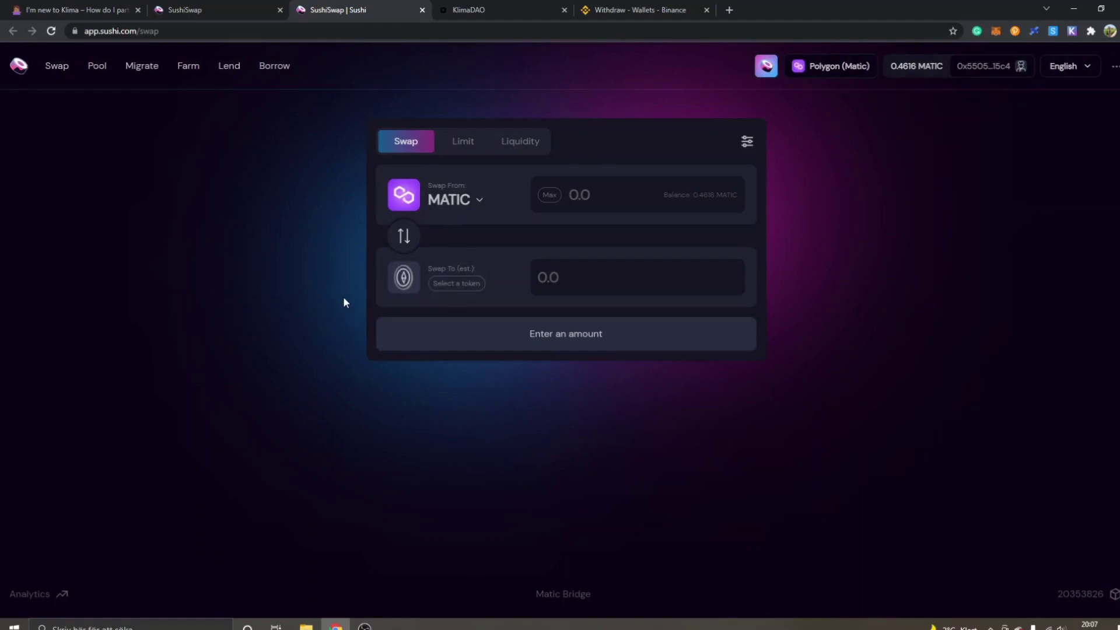
key("ctrl+1")
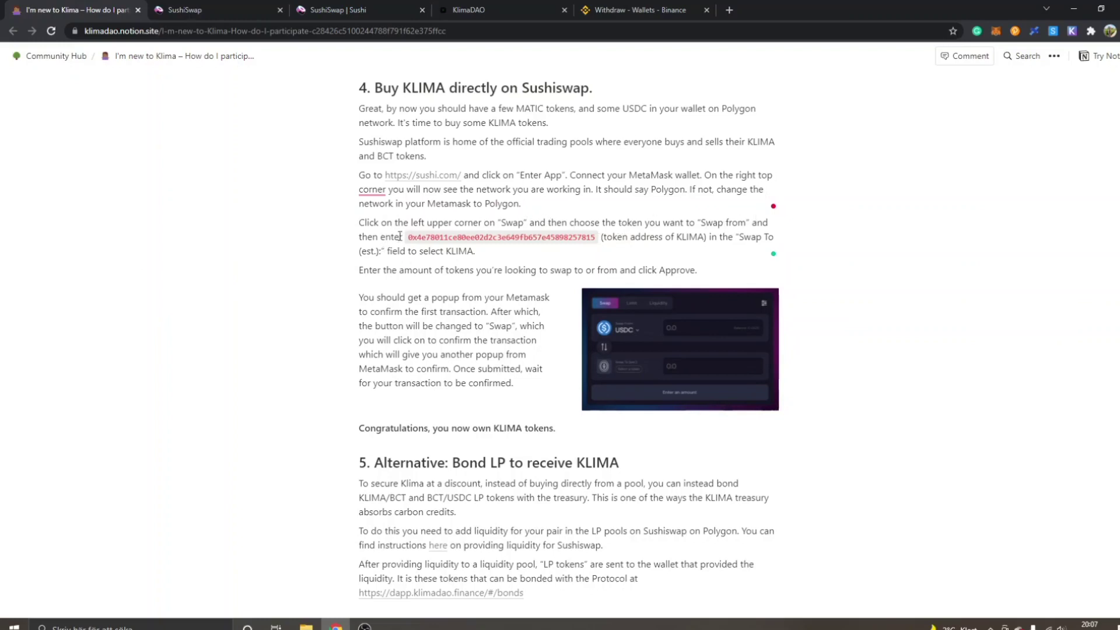
Step: Search SushiSwap's receive token by the KLIMA contract address copied from the guide and start importing it
left_click_drag(475, 241, 596, 237)
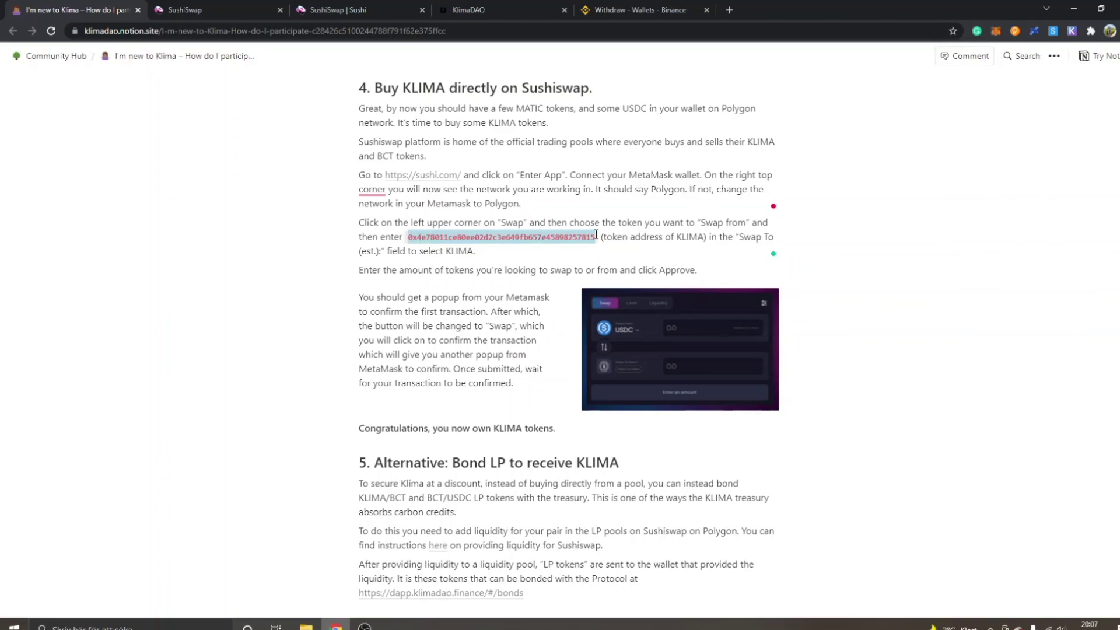
left_click(380, 12)
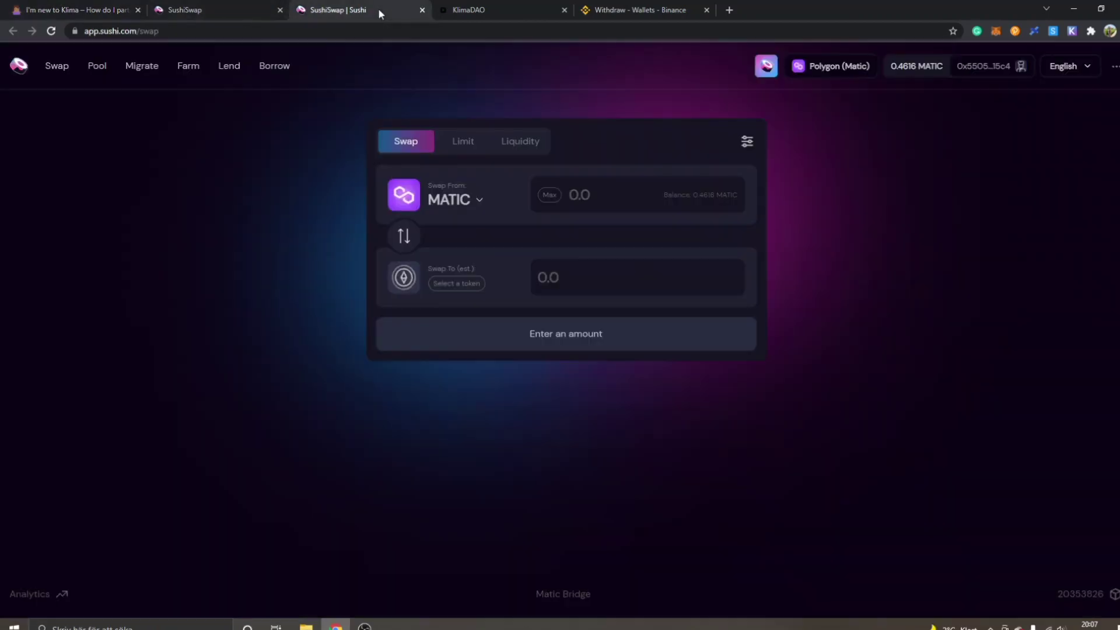
left_click(456, 284)
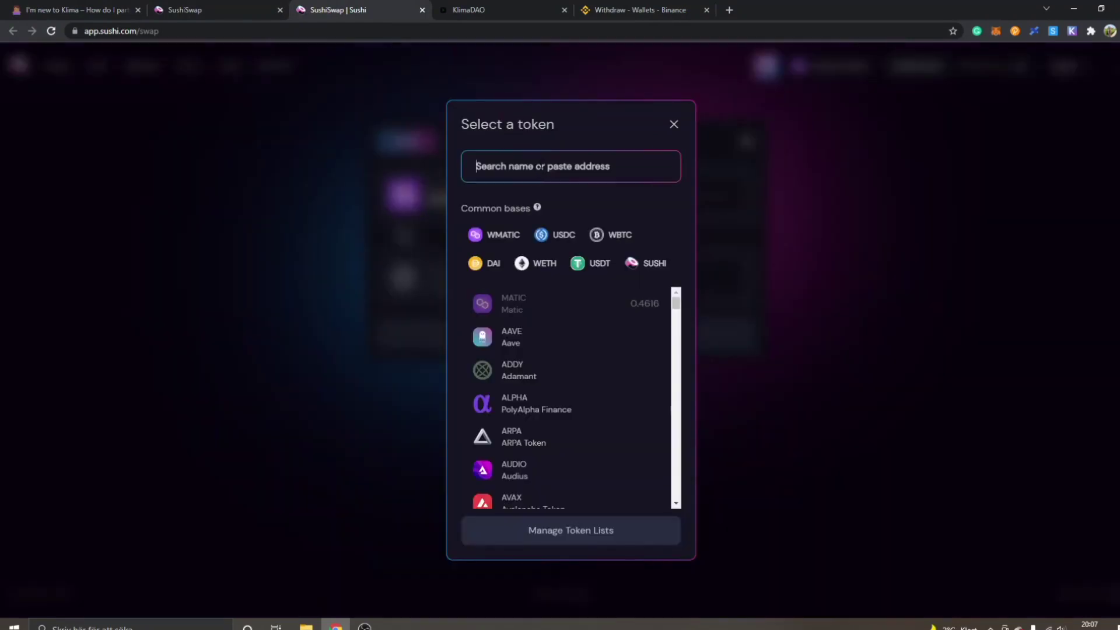
key("ctrl+v")
key("ctrl+a")
key("BackSpace")
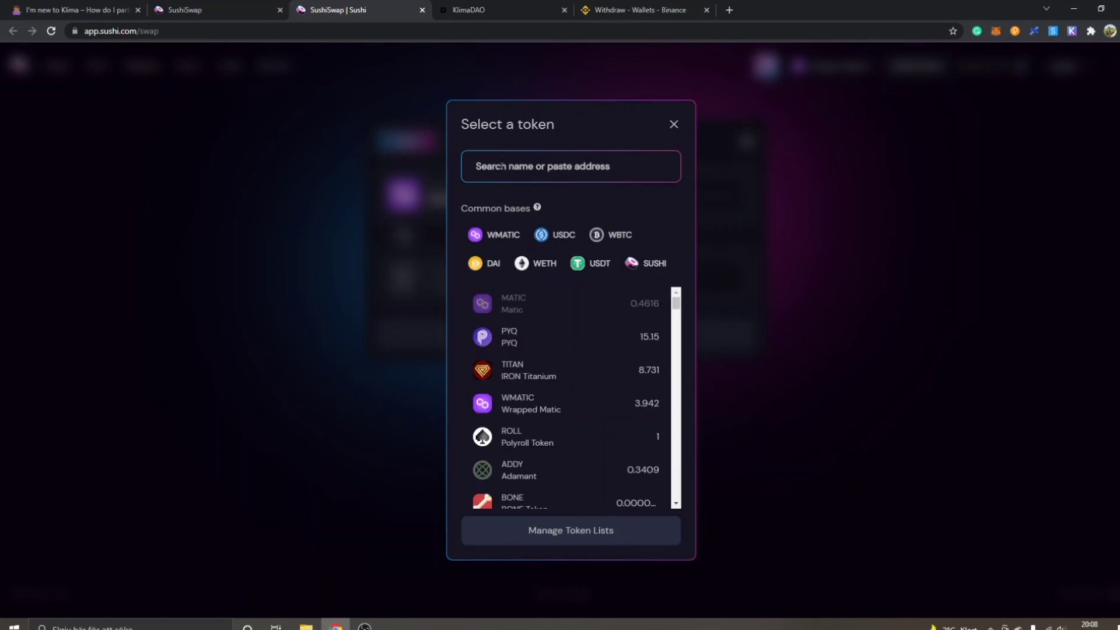
key("ctrl+v")
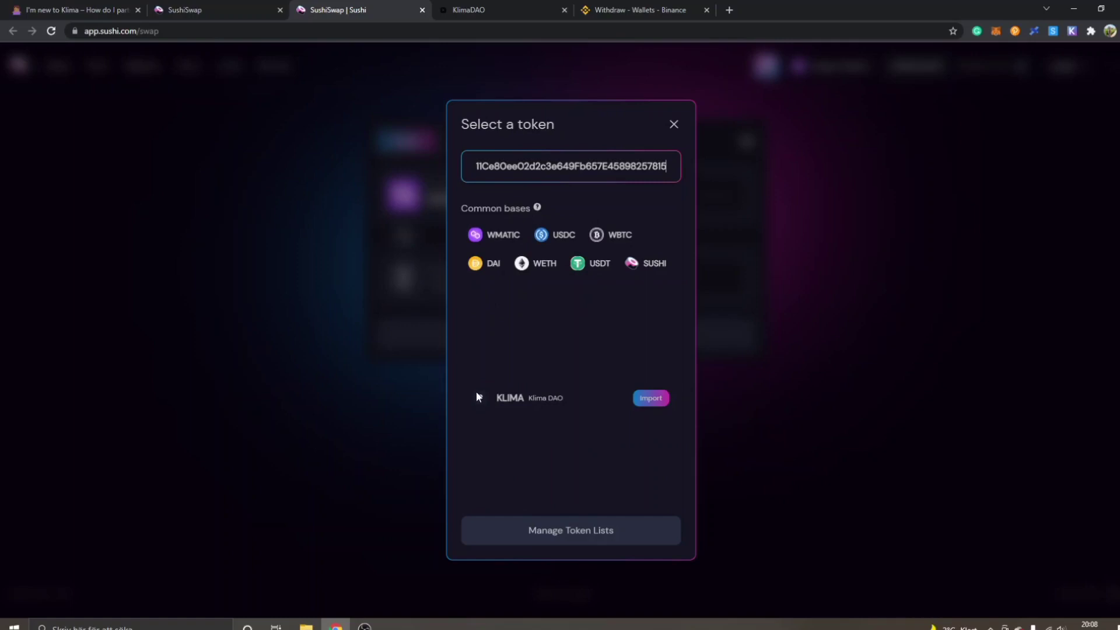
left_click(649, 398)
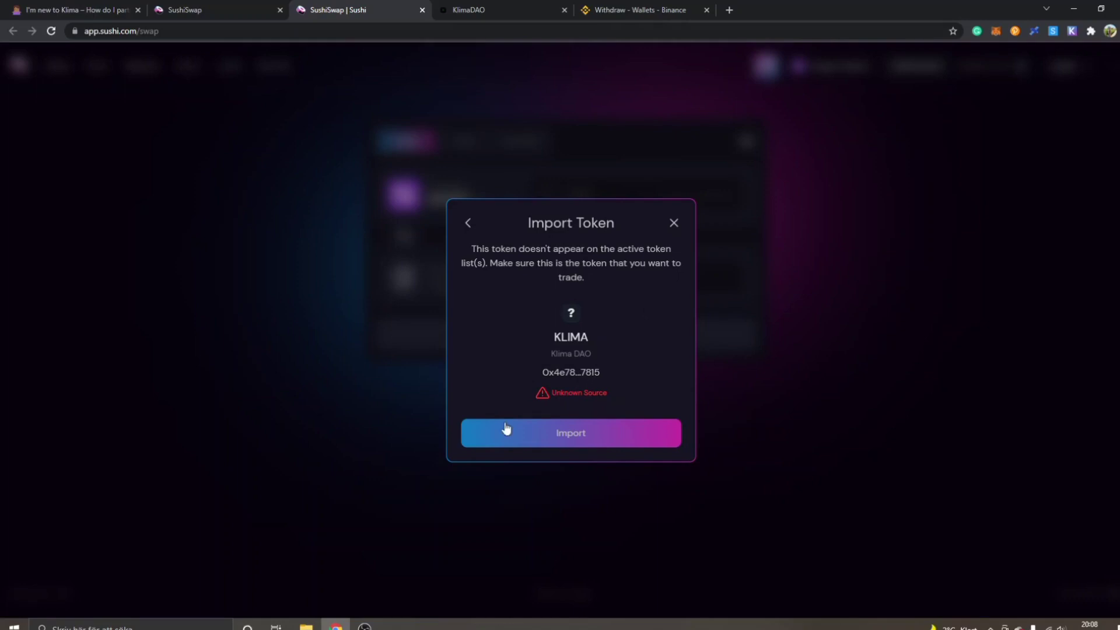
Step: Import KLIMA as the receive token and enter 0.1 MATIC to swap
left_click(577, 435)
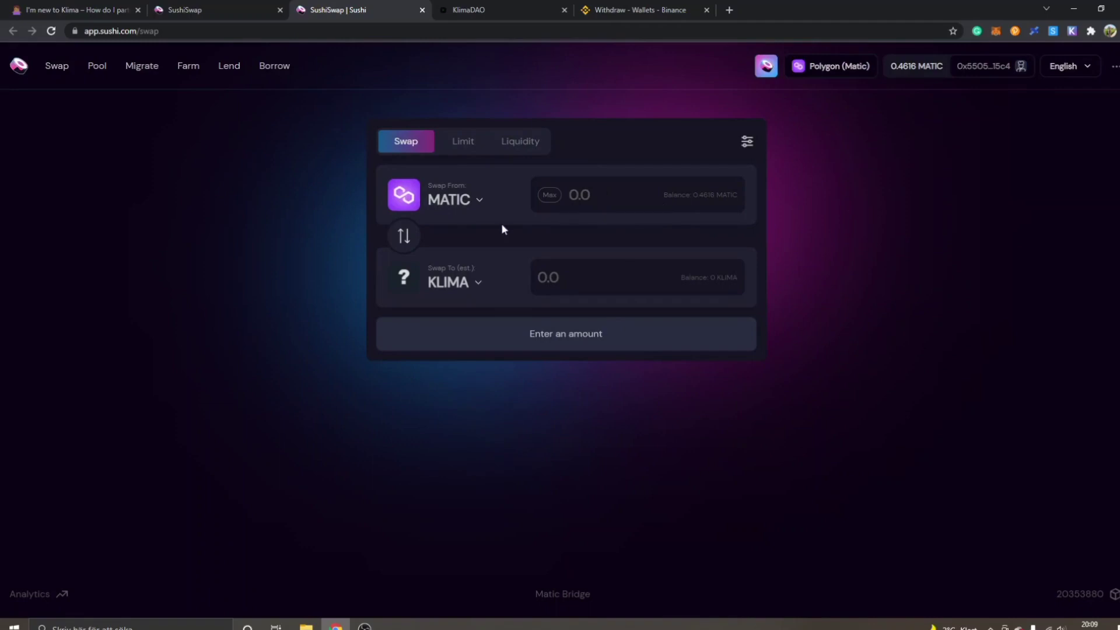
left_click(619, 200)
type("0.1")
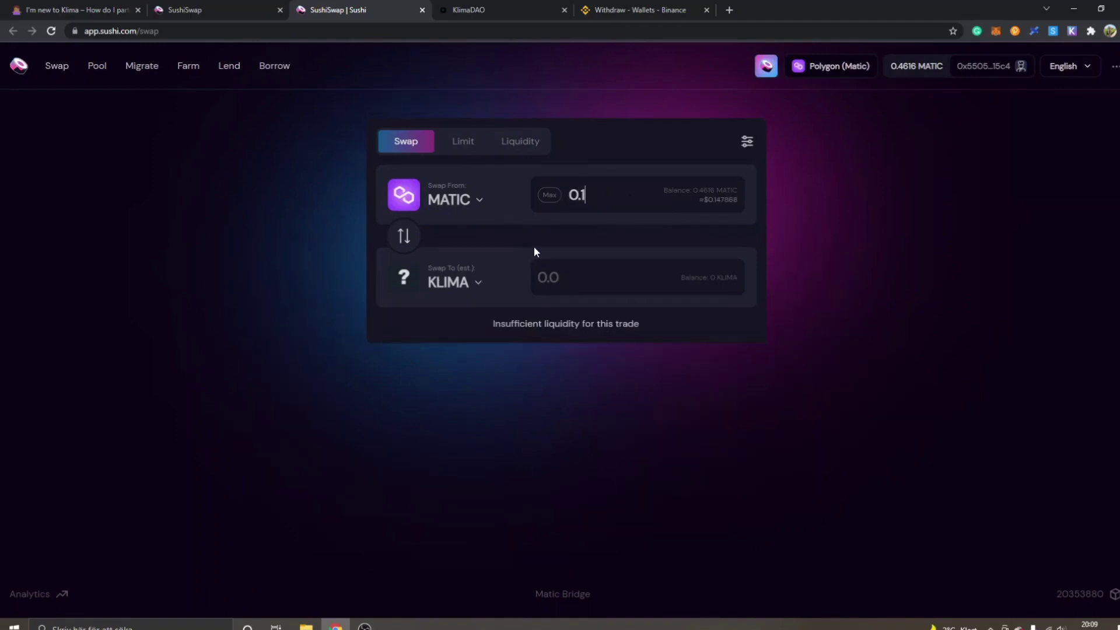
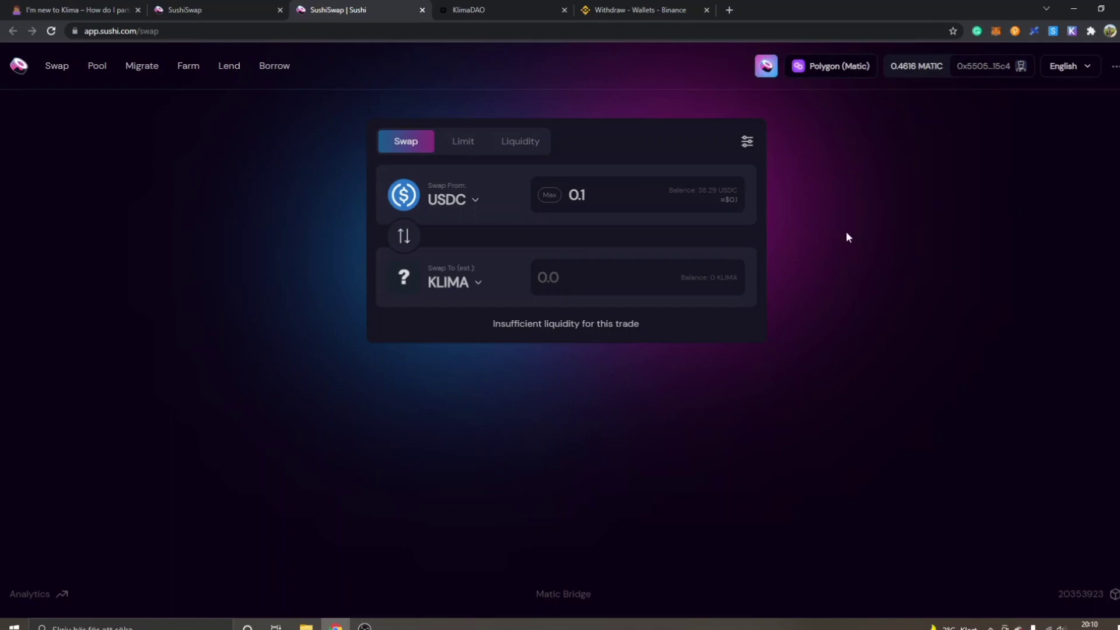
Step: Change the slippage tolerance from 0.50% to 10% in Transaction Settings, accepting the frontrun warning
left_click(747, 144)
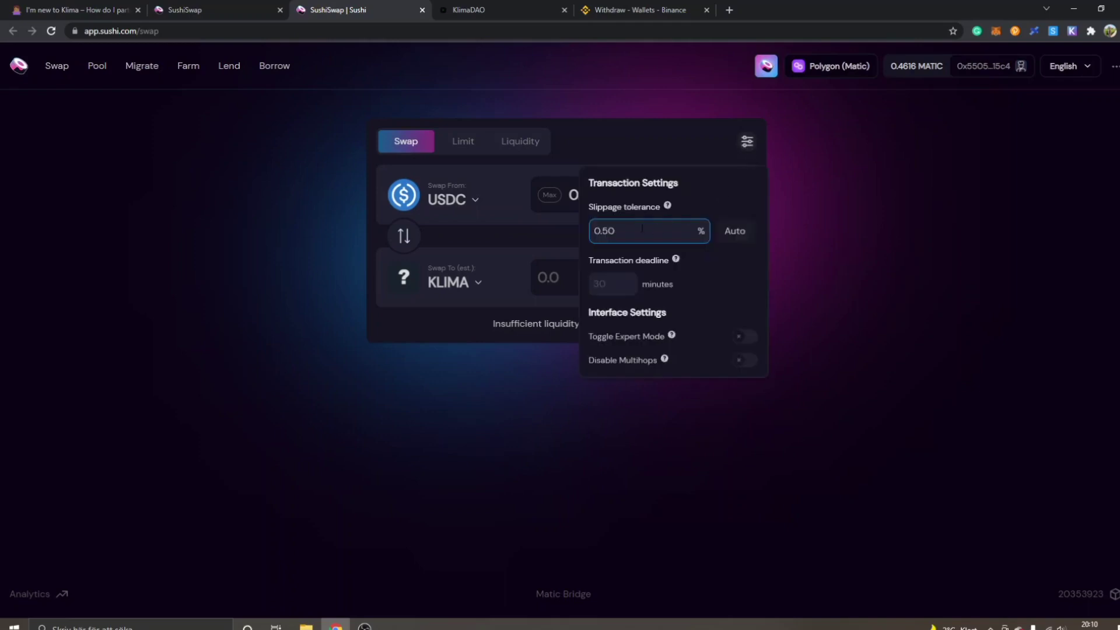
double_click(630, 230)
type("10")
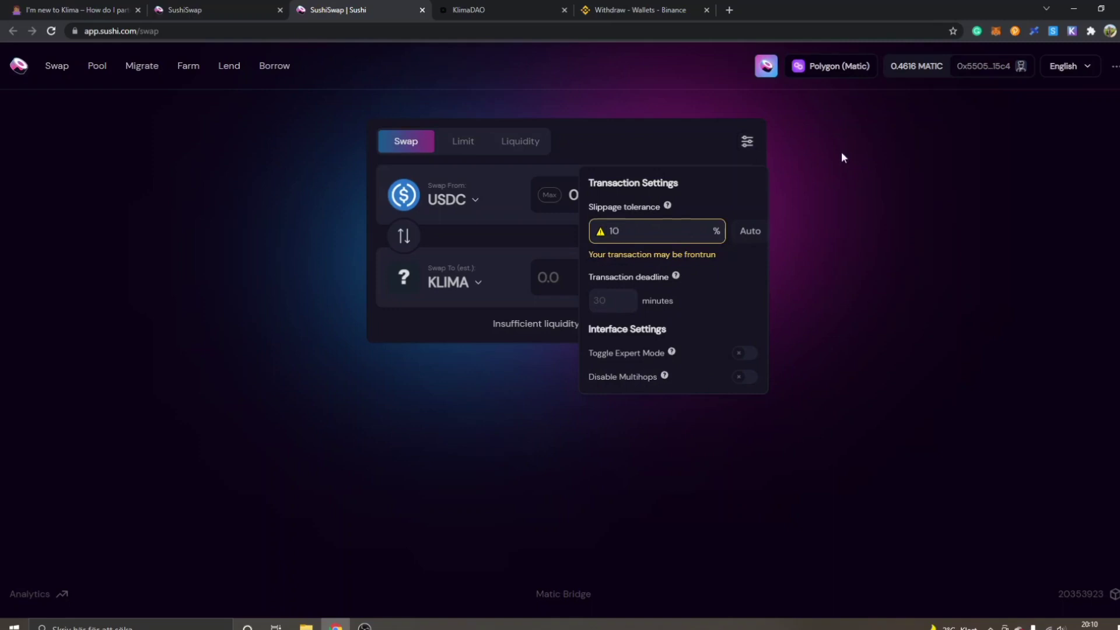
left_click(847, 215)
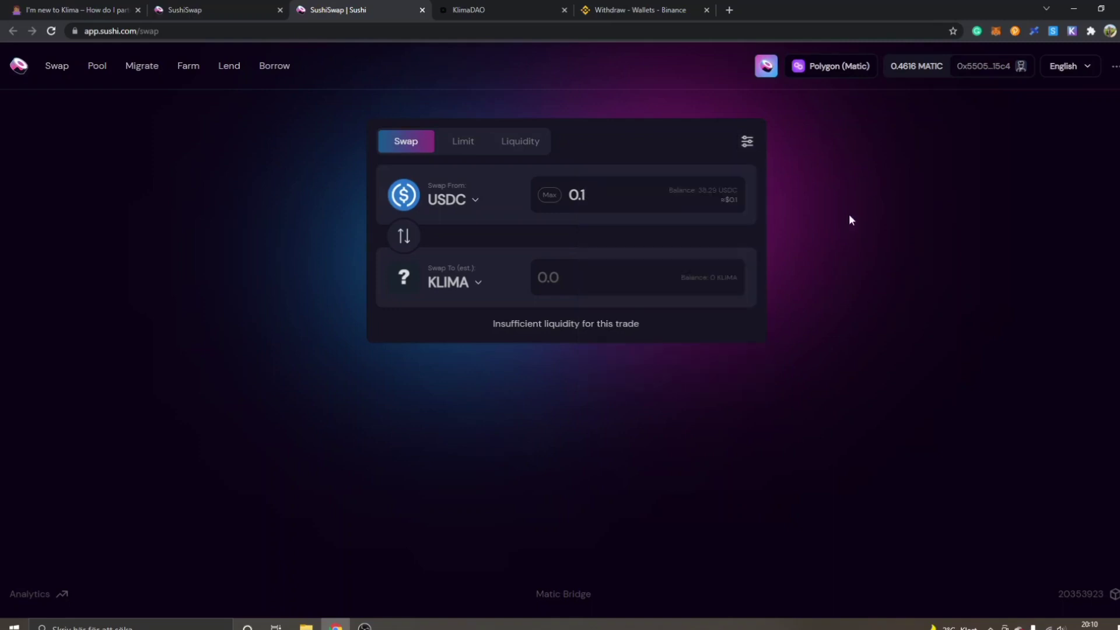